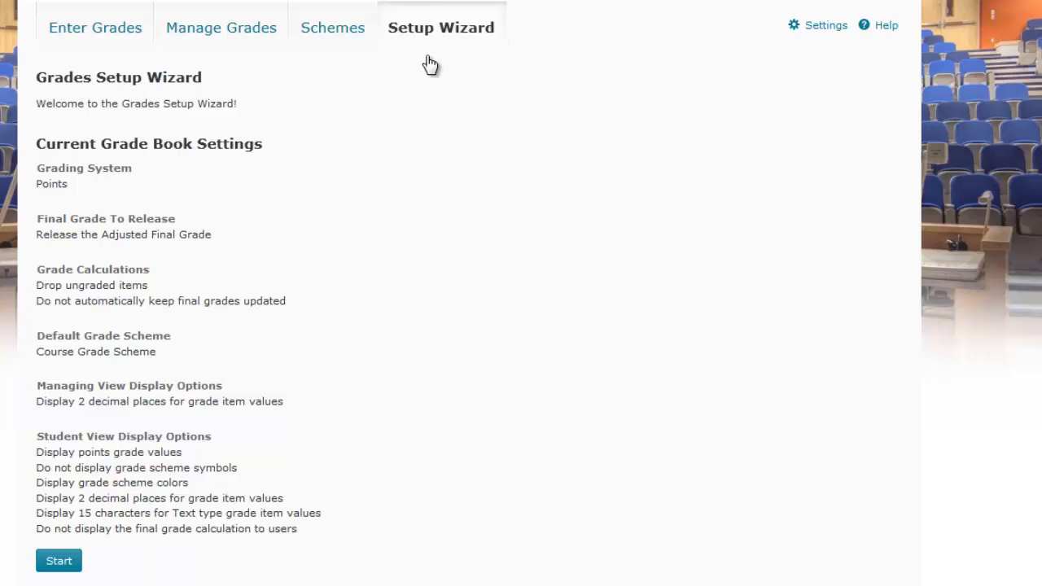
# Start the Grades Setup Wizard from the overview of the current grade book settings
pyautogui.moveTo(92, 198); pyautogui.dragTo(28, 175)
pyautogui.click(190, 190)
pyautogui.click(53, 560)
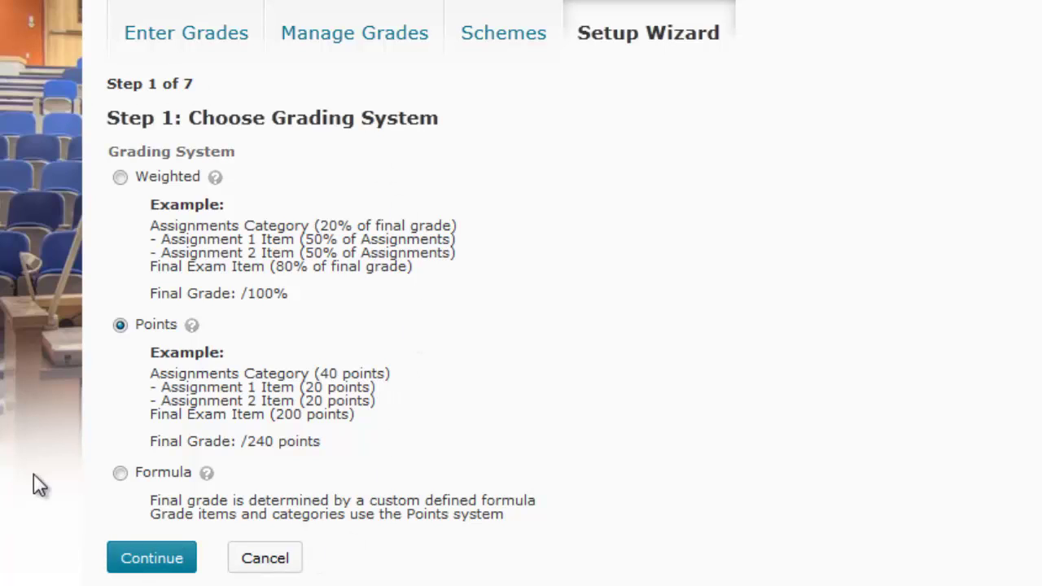
# Choose Weighted as the grading system and continue to the final grade release settings
pyautogui.moveTo(200, 174); pyautogui.dragTo(135, 173)
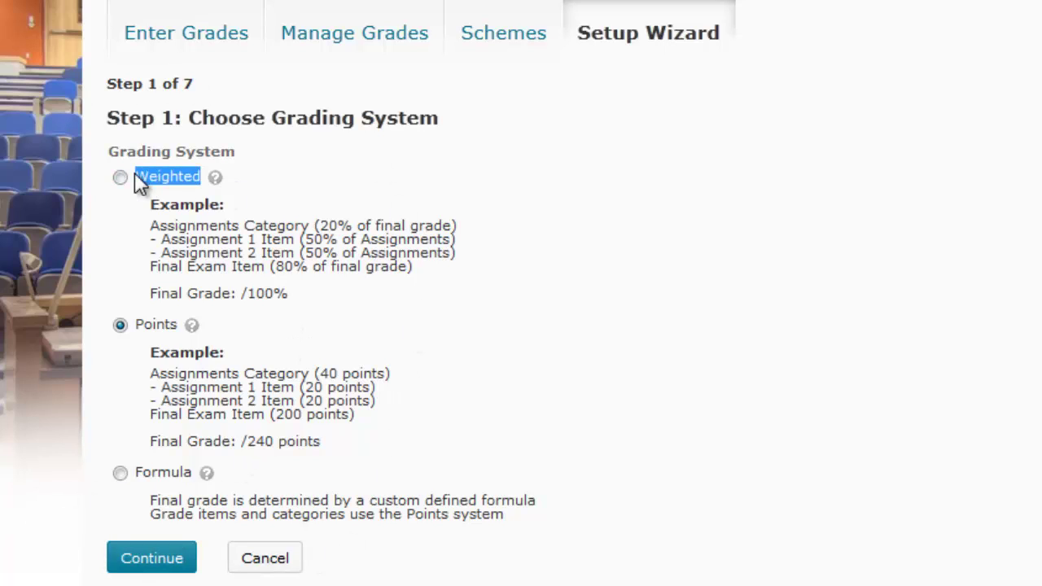
pyautogui.moveTo(181, 334); pyautogui.dragTo(153, 338)
pyautogui.click(426, 340)
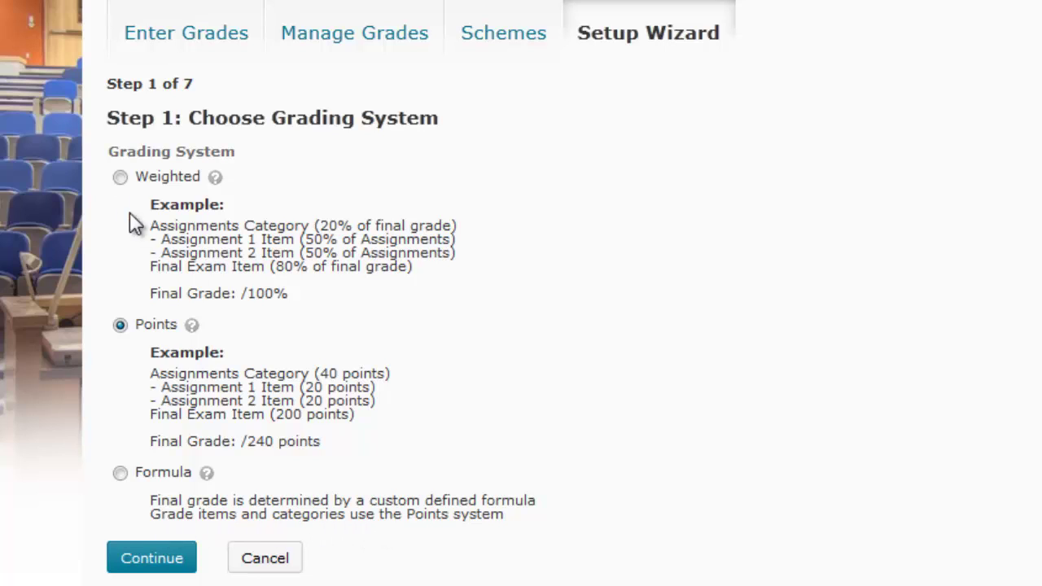
pyautogui.click(120, 177)
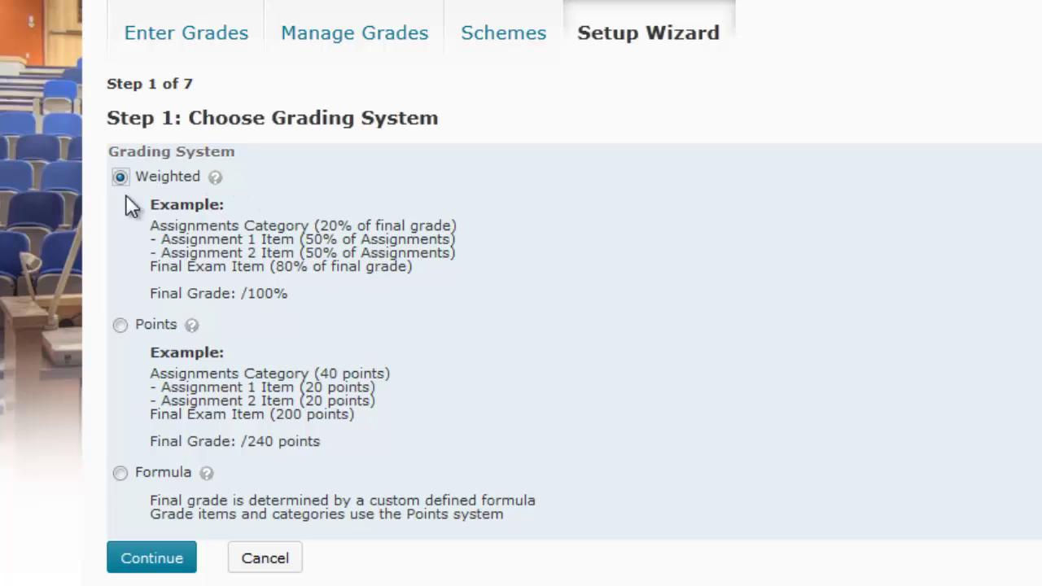
pyautogui.click(149, 558)
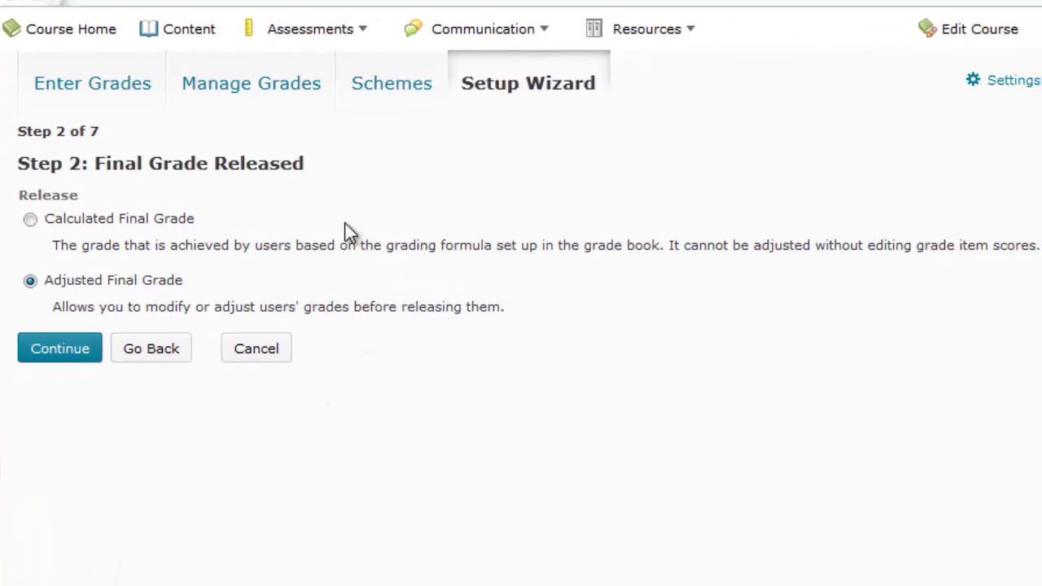
# Choose the Adjusted Final Grade for release and continue to the grade calculation settings
pyautogui.click(30, 219)
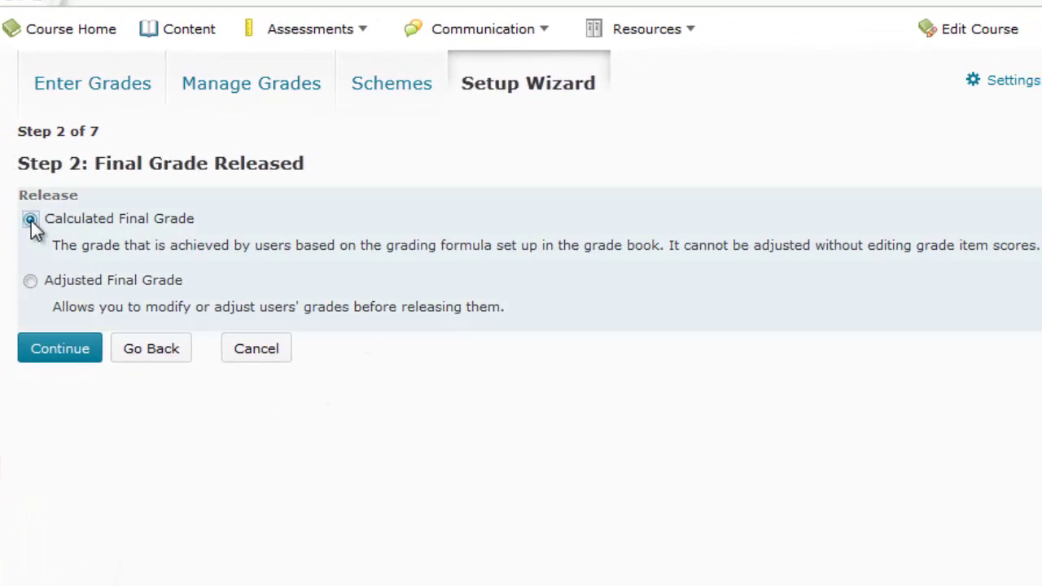
pyautogui.click(31, 281)
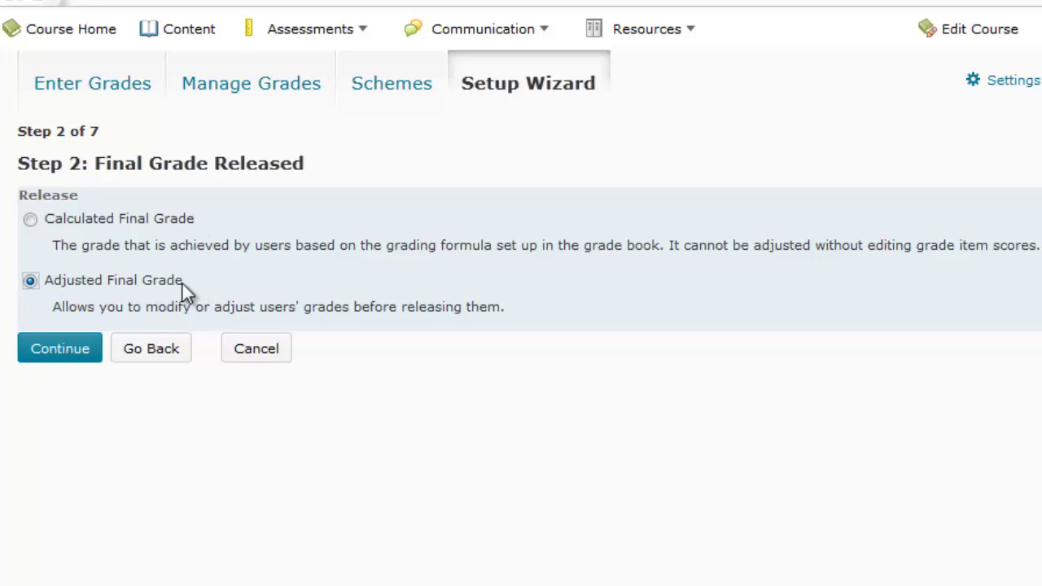
pyautogui.click(74, 345)
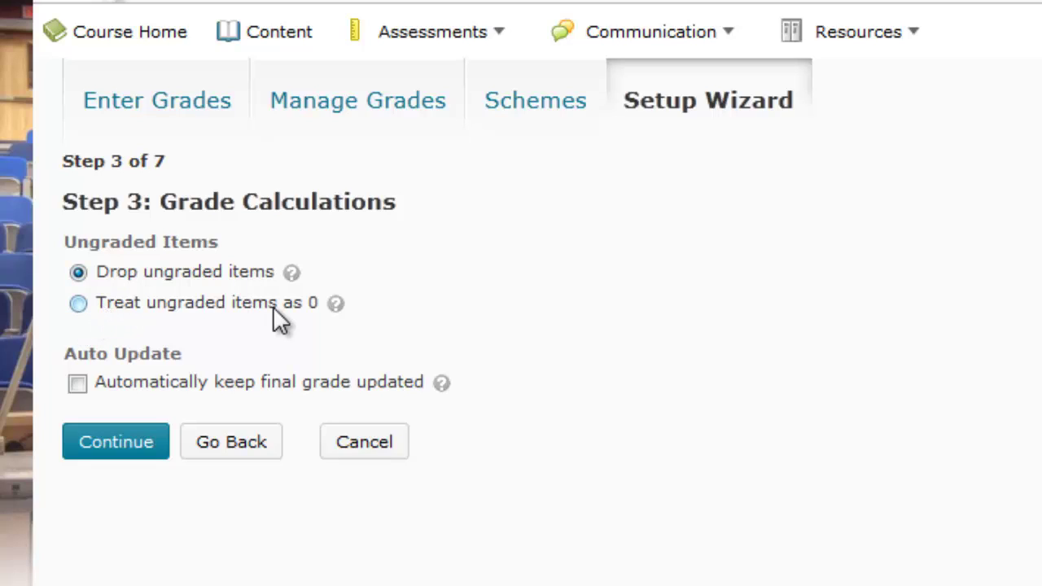
# Treat ungraded items as 0, keep the final grade updated automatically, and continue to the grade scheme choice
pyautogui.click(334, 307)
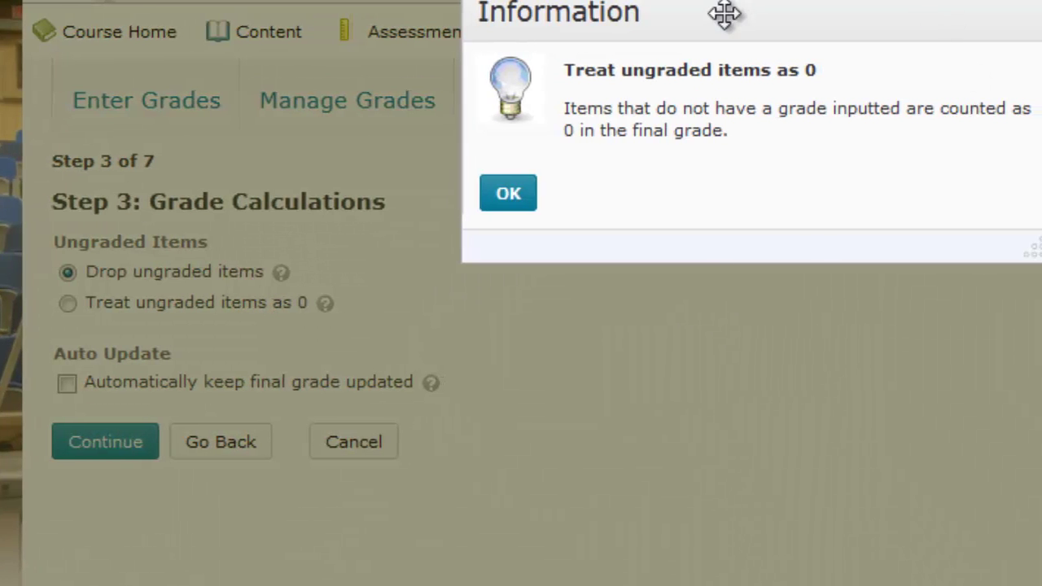
pyautogui.moveTo(724, 14); pyautogui.dragTo(674, 102)
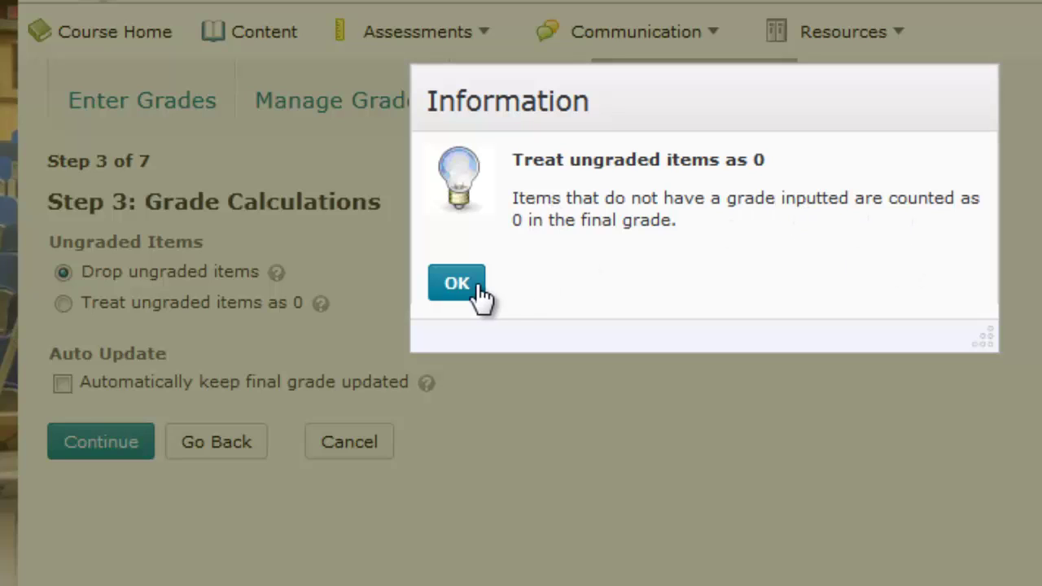
pyautogui.click(439, 285)
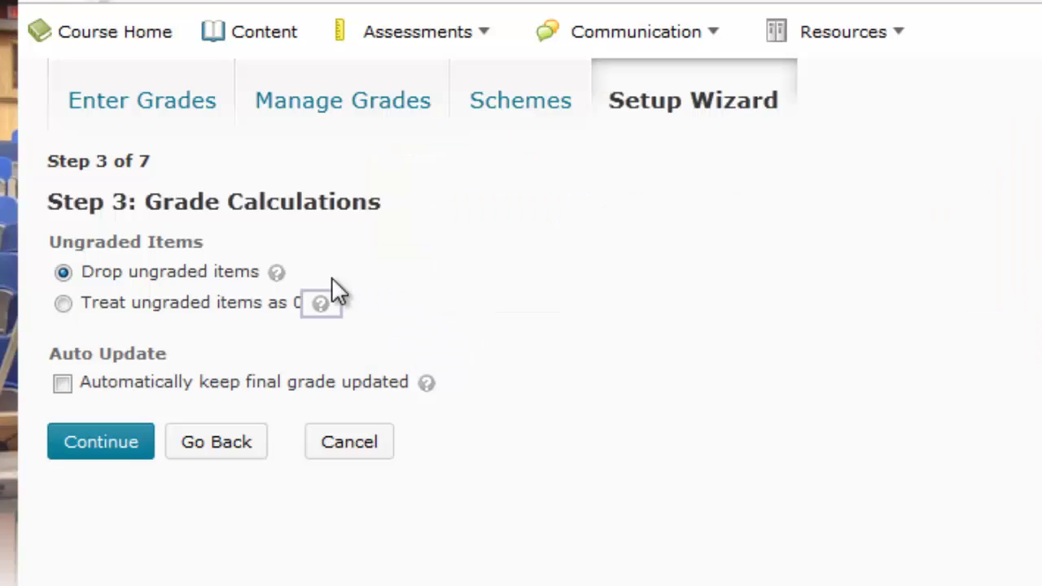
pyautogui.click(64, 303)
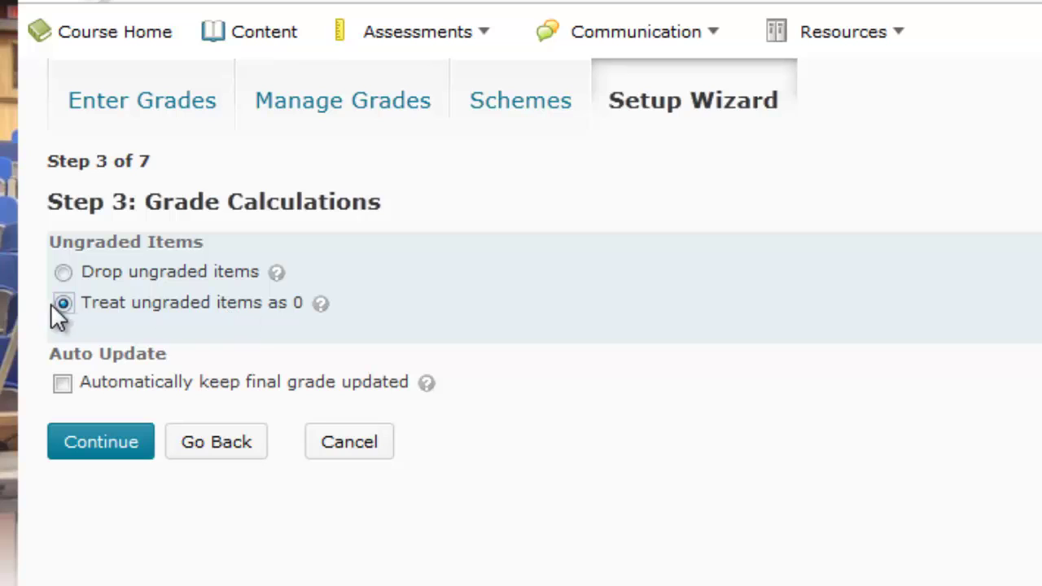
pyautogui.click(63, 384)
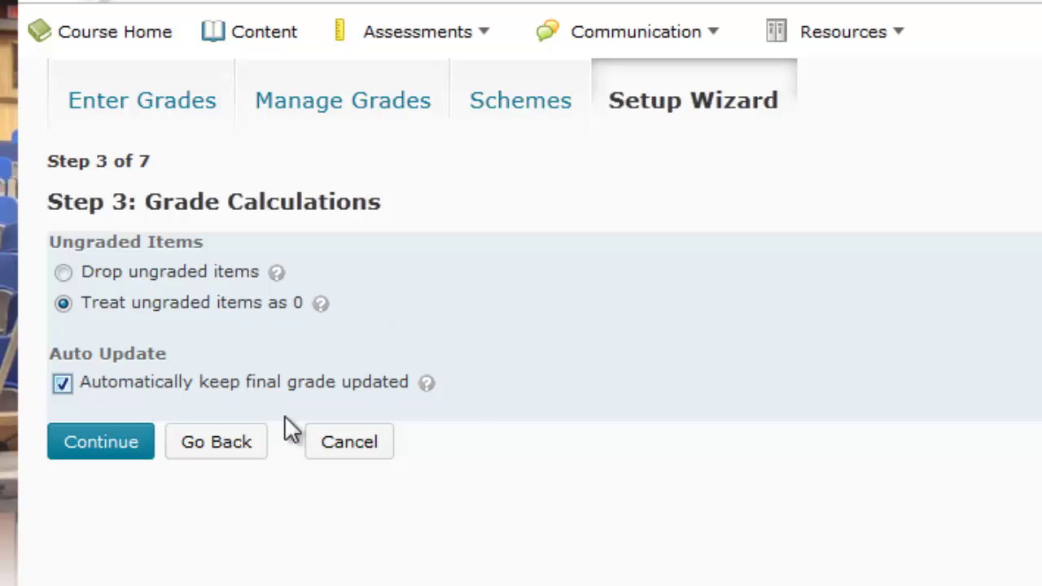
pyautogui.moveTo(80, 388); pyautogui.dragTo(426, 394)
pyautogui.click(424, 415)
pyautogui.click(85, 449)
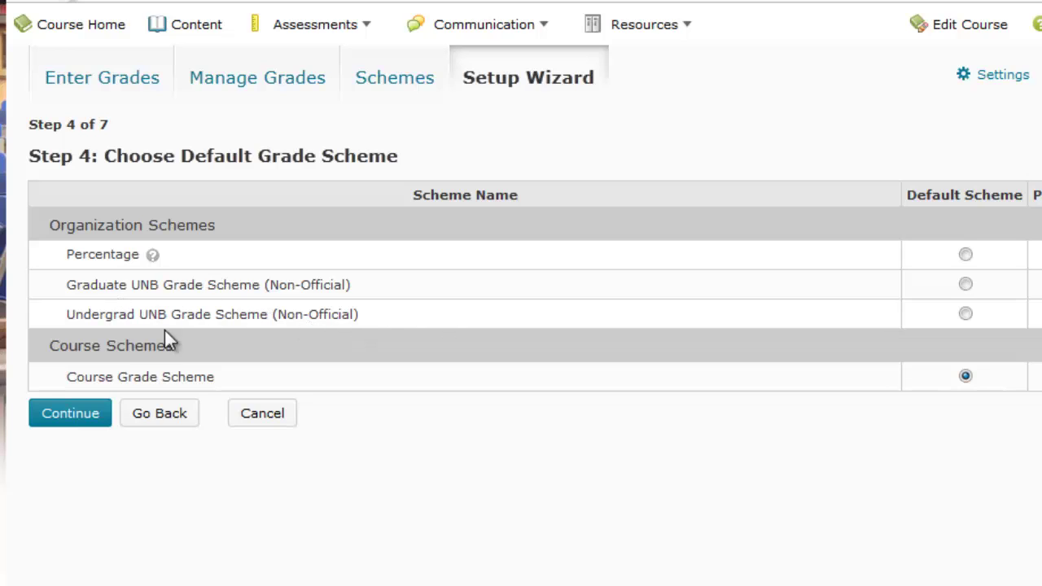
# Keep Course Grade Scheme as the default grade scheme and continue to the managing view options
pyautogui.moveTo(100, 389); pyautogui.dragTo(227, 389)
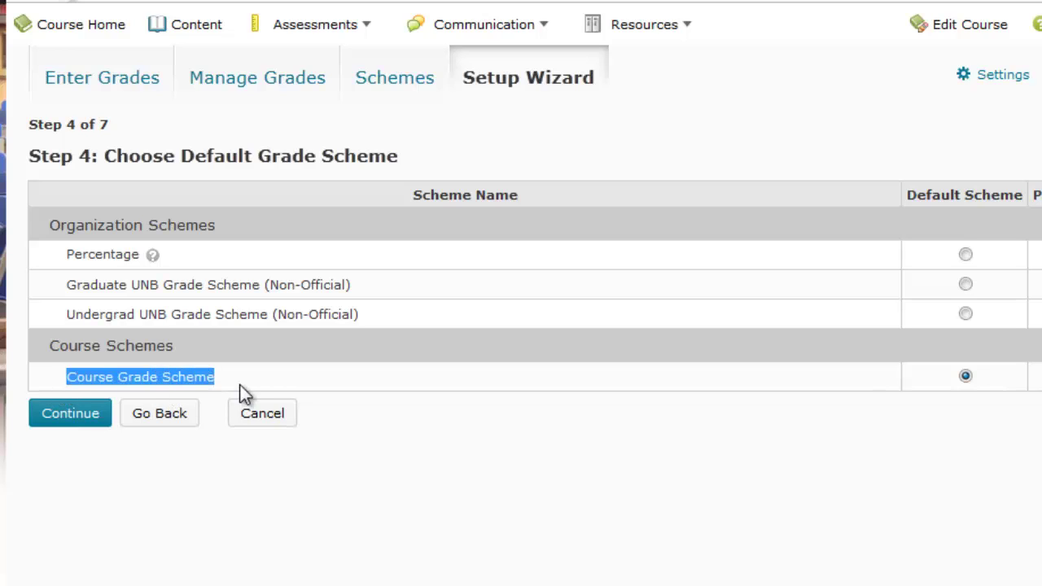
pyautogui.click(324, 385)
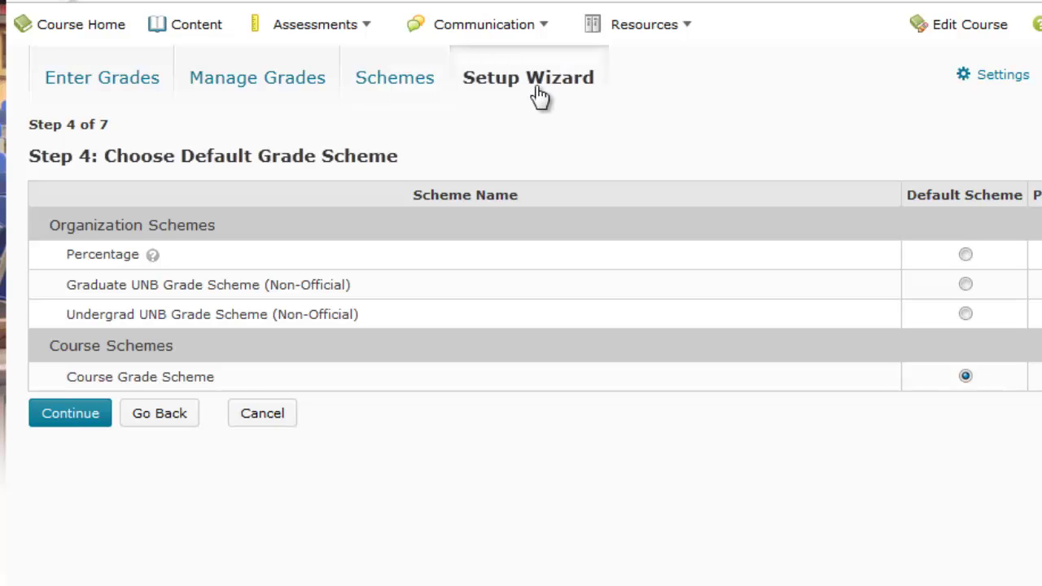
pyautogui.click(965, 377)
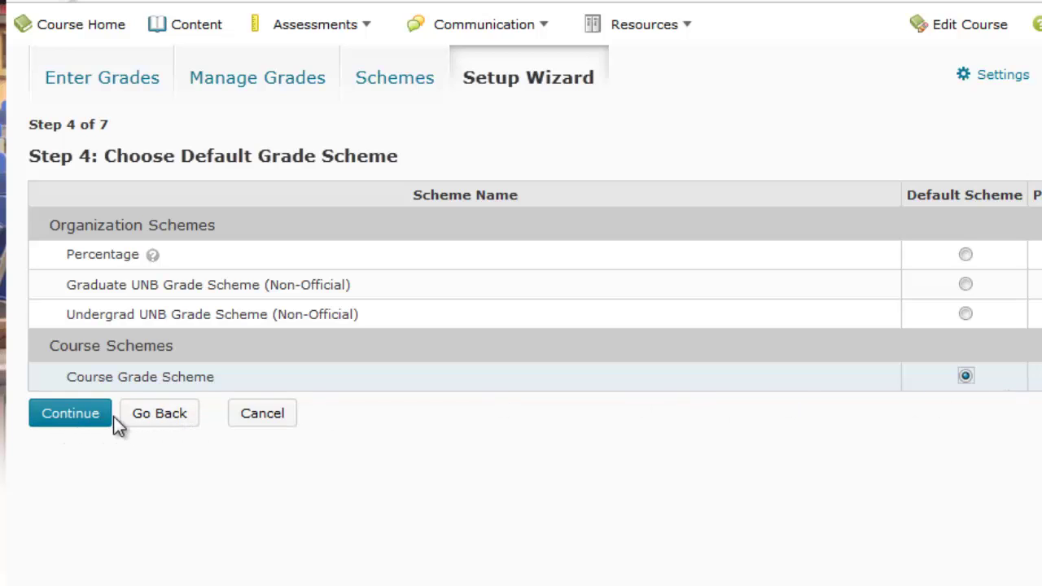
pyautogui.click(89, 420)
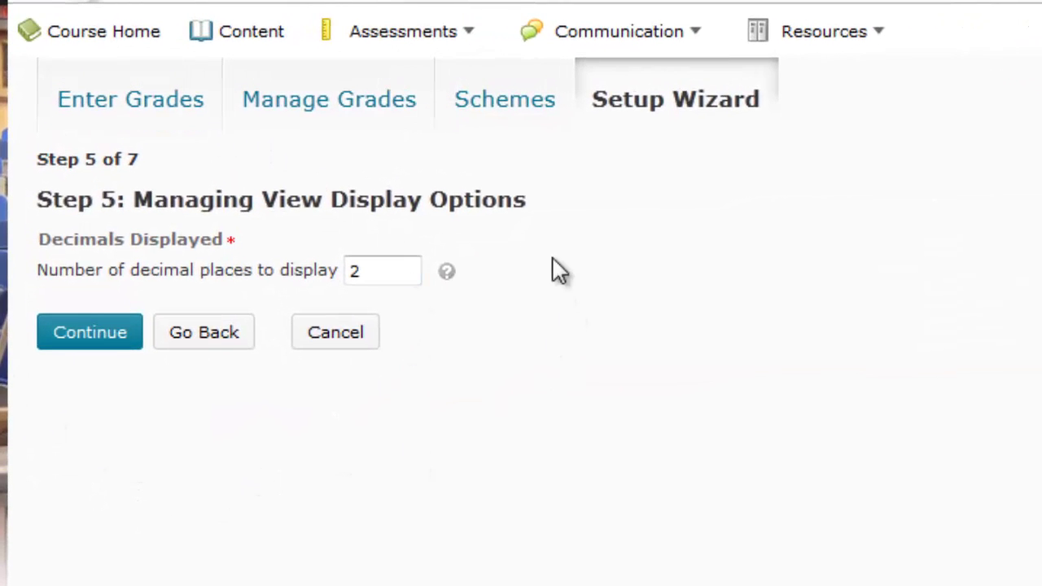
# Set the managing view to display 1 decimal place and continue to the student view options
pyautogui.click(373, 271)
pyautogui.press('BackSpace')
pyautogui.write('1')
pyautogui.click(81, 337)
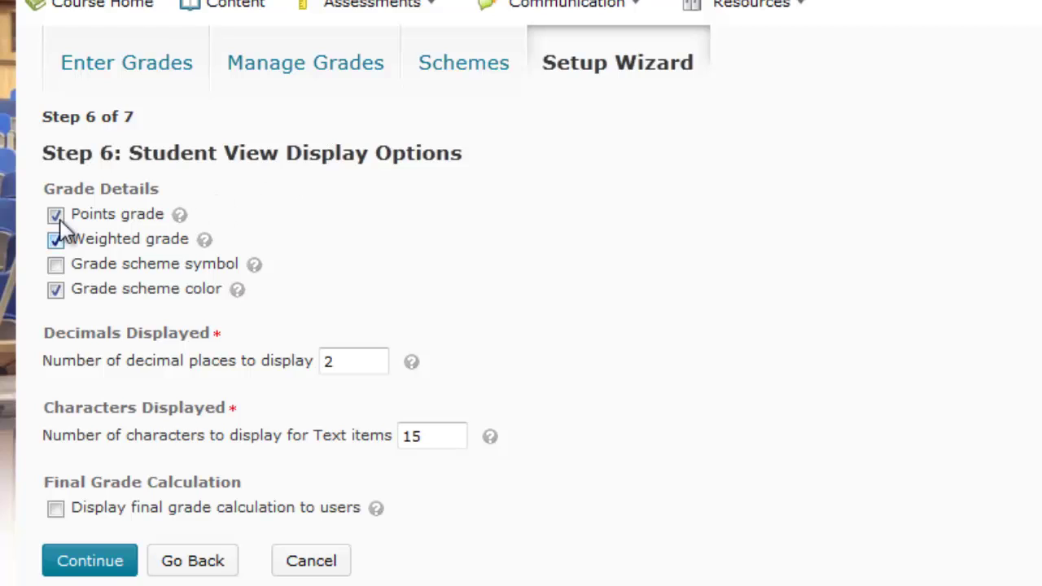
# Turn off the grade scheme color and the weighted grade in the student view's grade details
pyautogui.moveTo(69, 214); pyautogui.dragTo(169, 221)
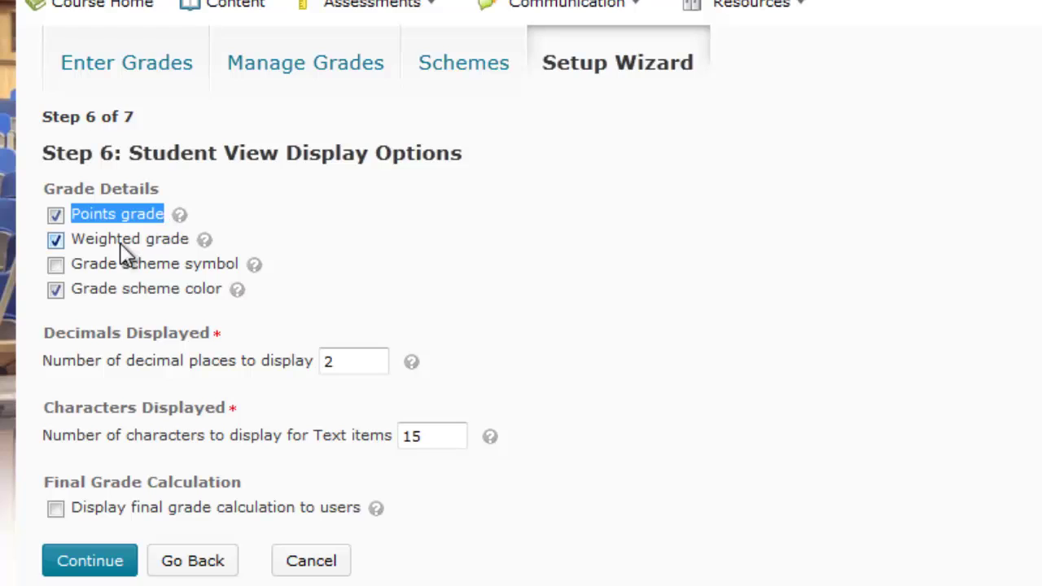
pyautogui.moveTo(72, 241); pyautogui.dragTo(188, 258)
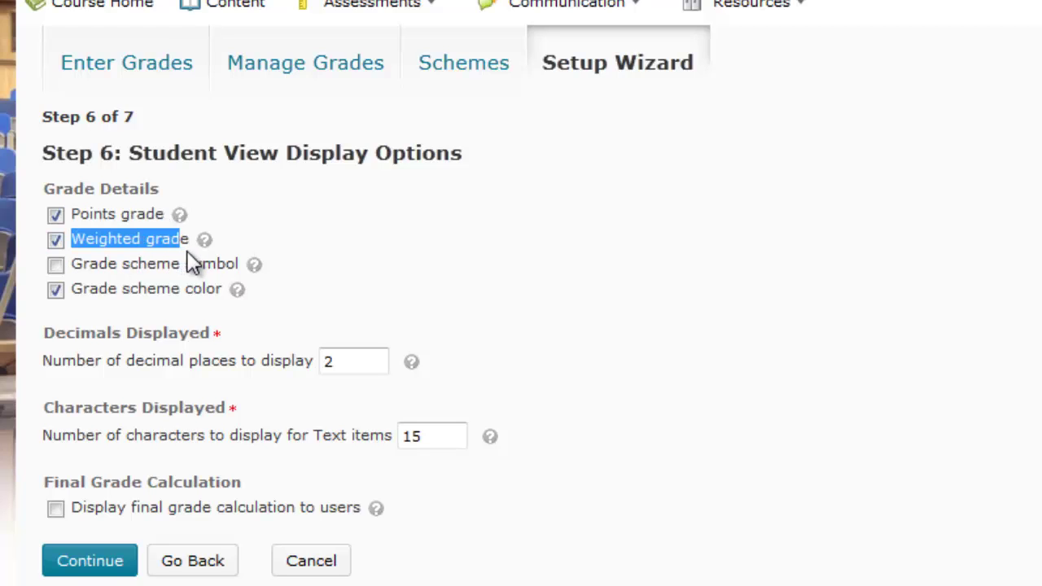
pyautogui.moveTo(73, 268); pyautogui.dragTo(195, 285)
pyautogui.click(269, 311)
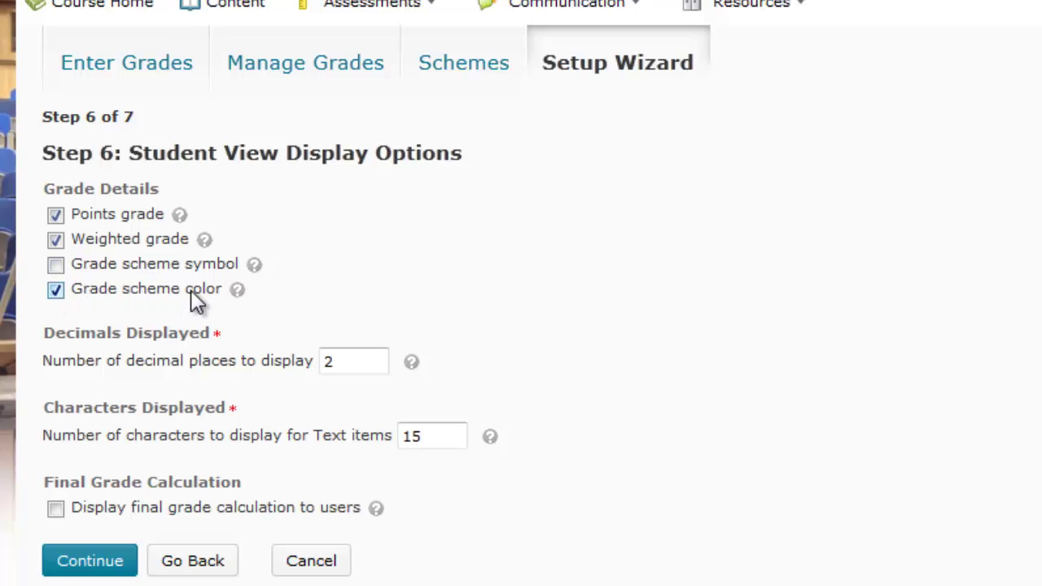
pyautogui.click(55, 289)
pyautogui.click(54, 239)
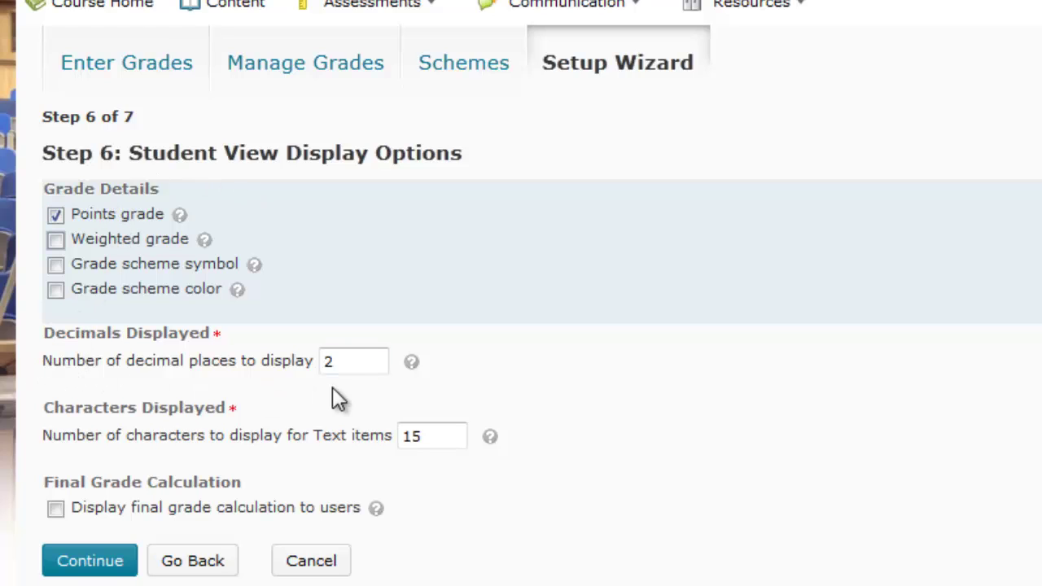
# Set the student view to 1 decimal place, leave the final grade calculation hidden from users, and continue to the summary
pyautogui.click(361, 362)
pyautogui.click(361, 361)
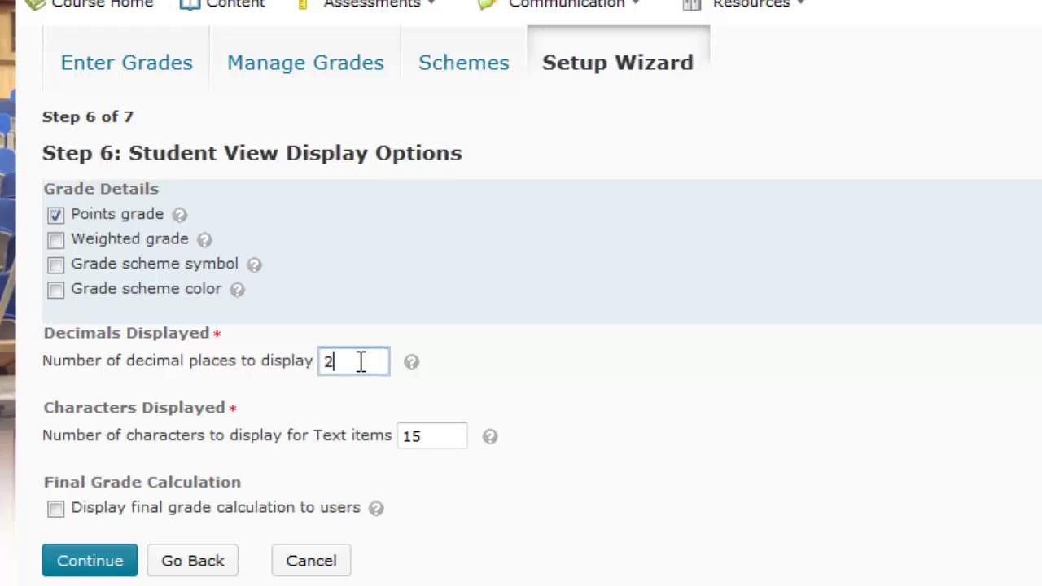
pyautogui.press('BackSpace')
pyautogui.write('1')
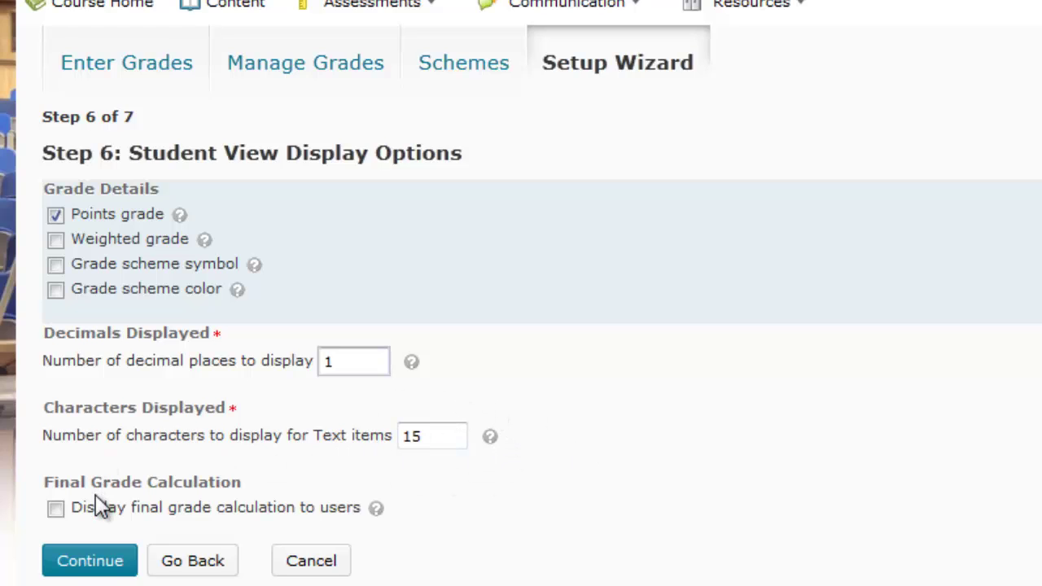
pyautogui.click(55, 508)
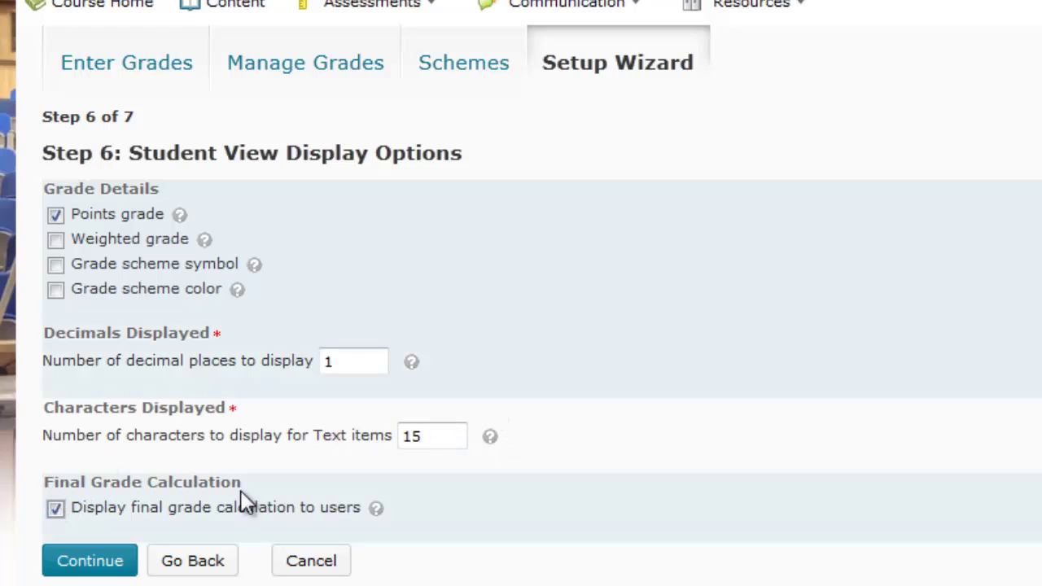
pyautogui.click(54, 506)
pyautogui.click(94, 561)
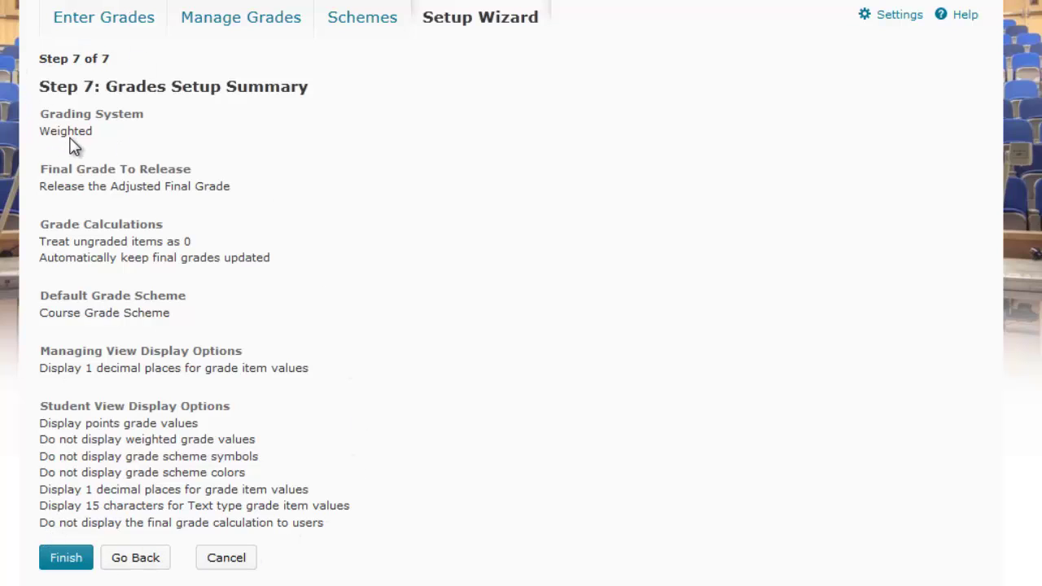
# Review the chosen settings in the Grades Setup Summary and finish the wizard
pyautogui.moveTo(93, 142); pyautogui.dragTo(24, 140)
pyautogui.moveTo(243, 194); pyautogui.dragTo(36, 194)
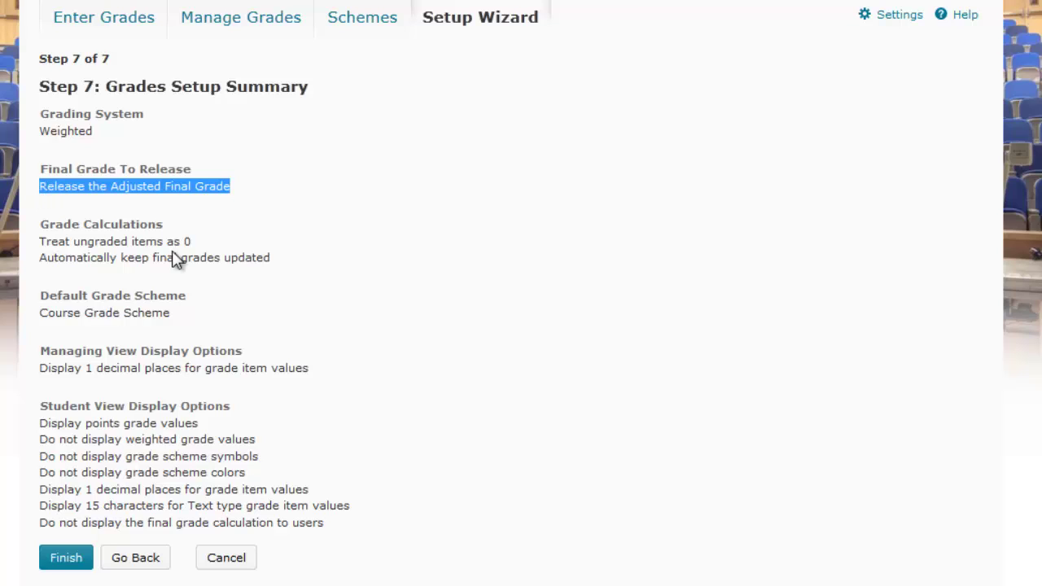
pyautogui.click(220, 243)
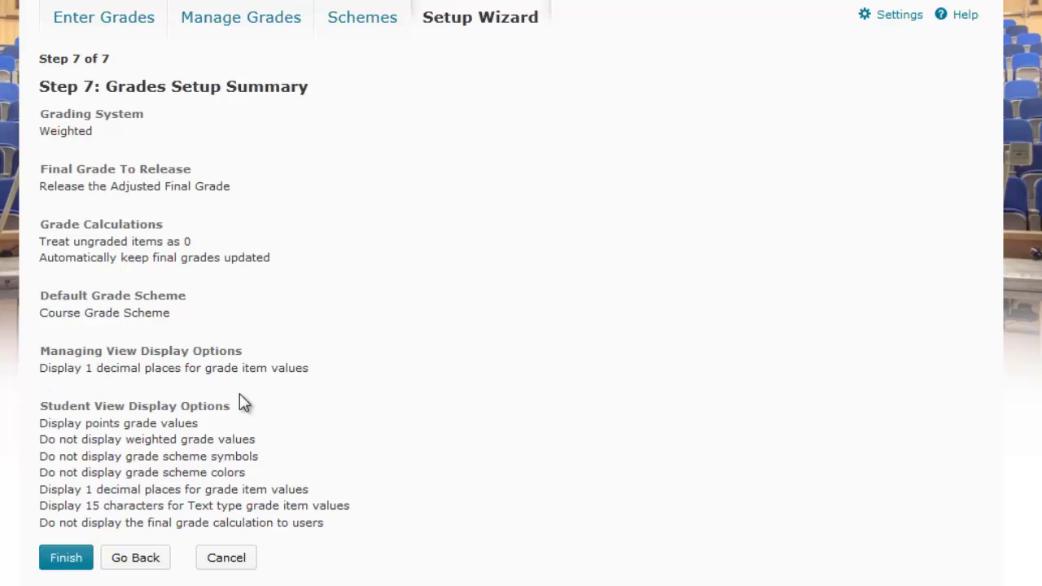
pyautogui.click(69, 558)
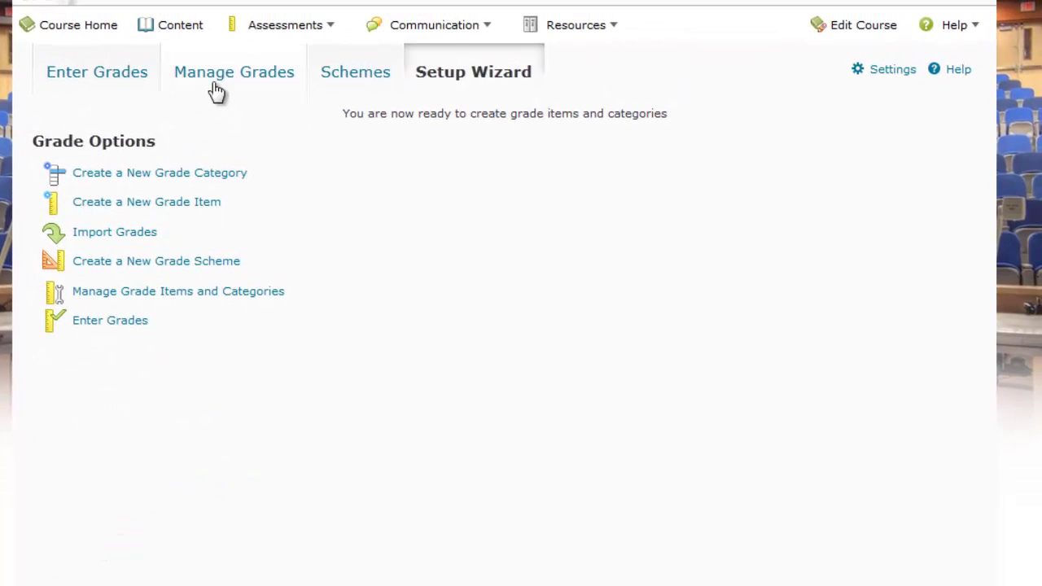
# Go to grade management and start a new grade item so its type can be chosen
pyautogui.click(216, 92)
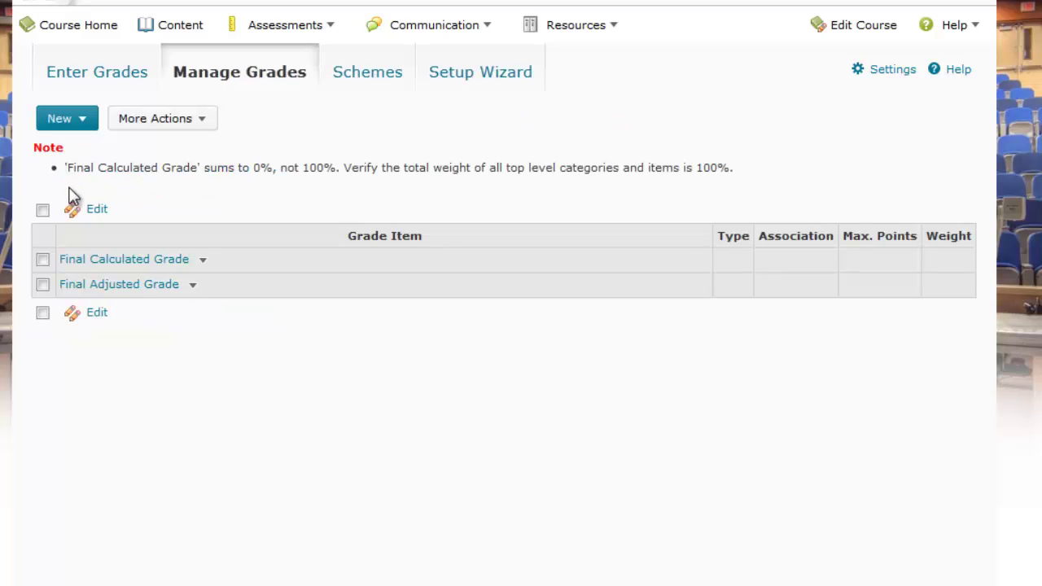
pyautogui.moveTo(91, 172); pyautogui.dragTo(742, 179)
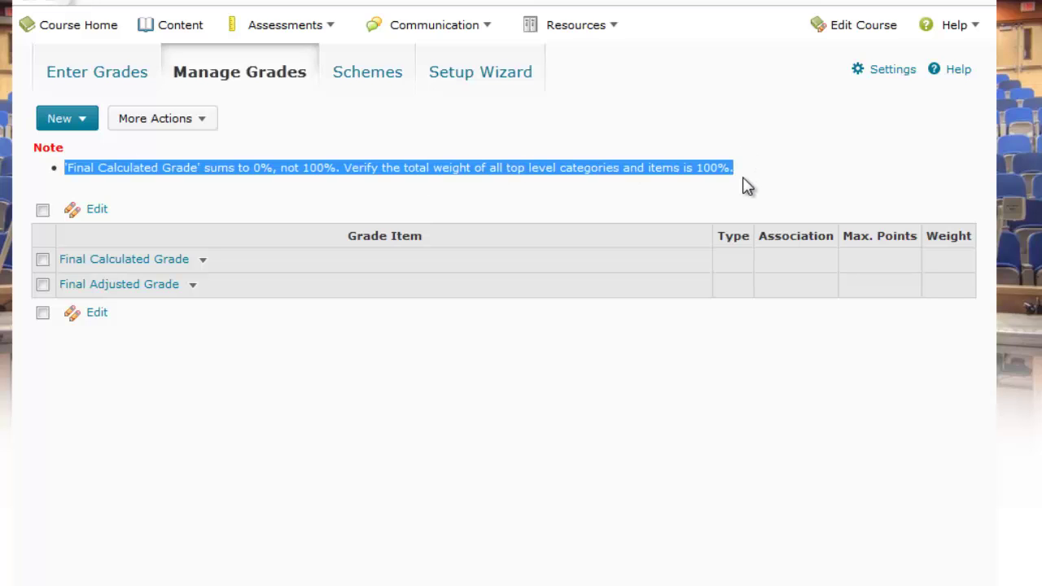
pyautogui.click(743, 179)
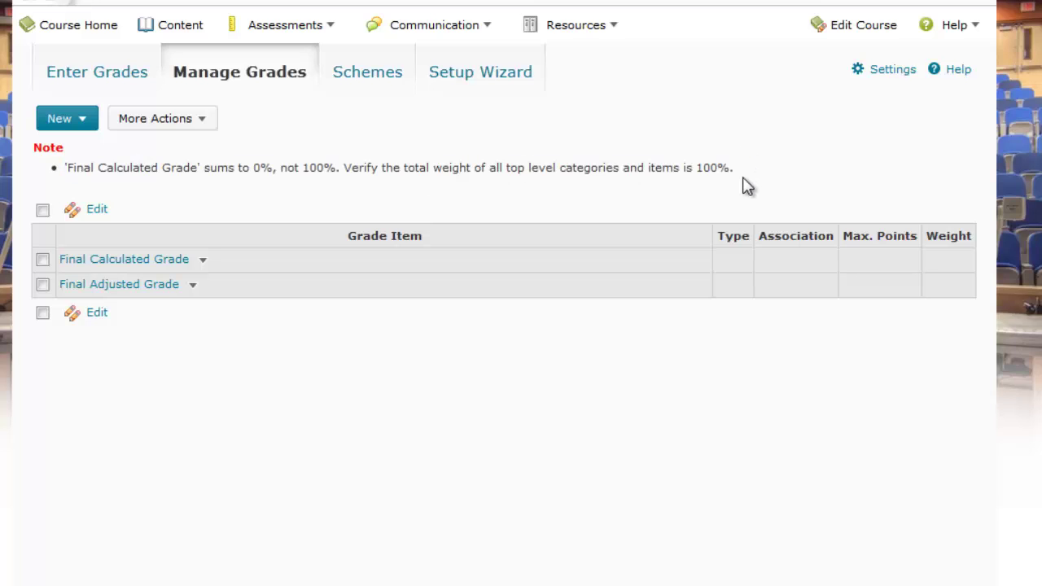
pyautogui.click(79, 122)
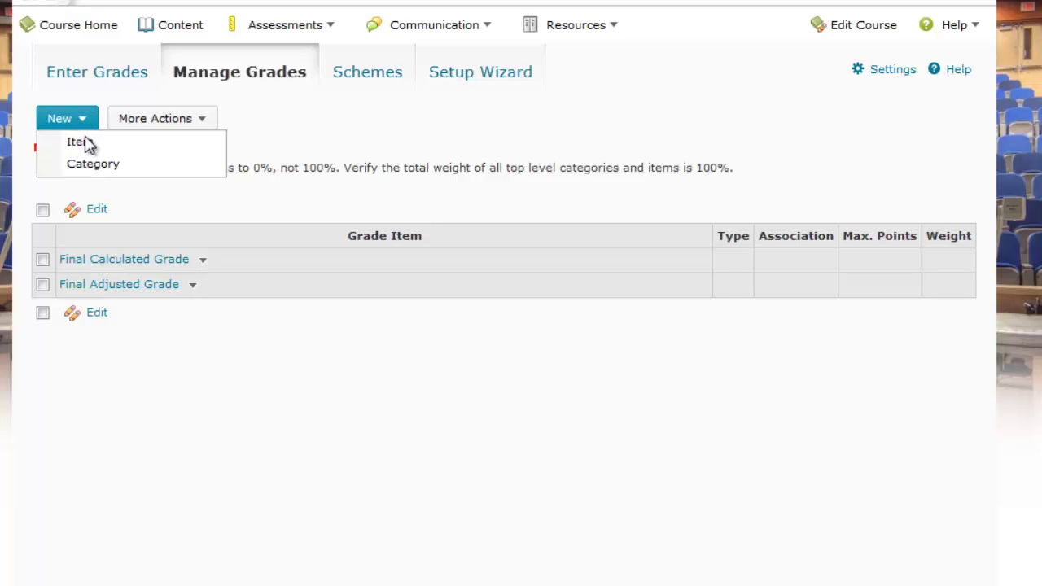
pyautogui.click(82, 142)
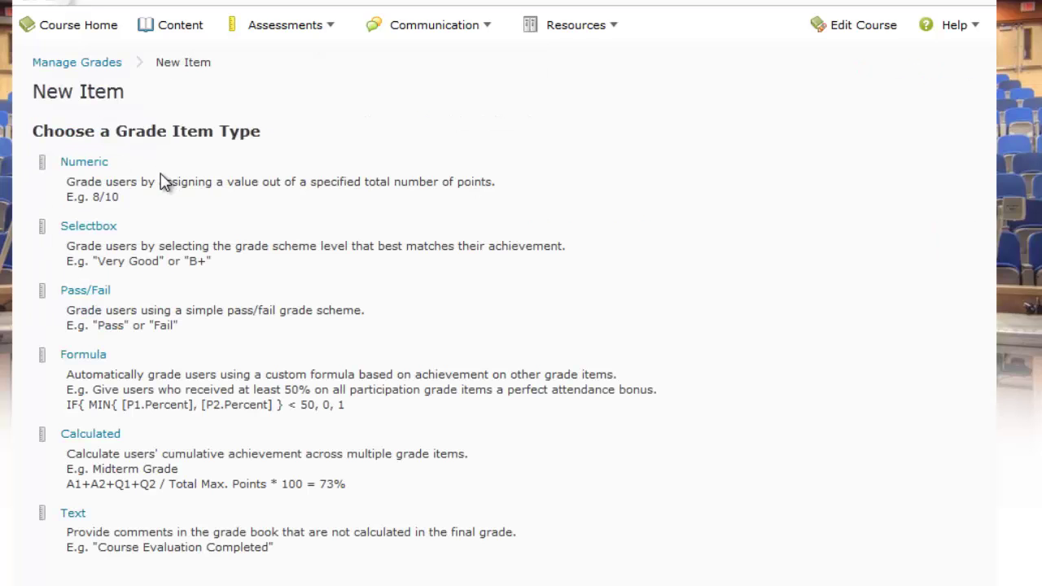
# Choose the Numeric grade item type and name the new item Assignment 1
pyautogui.moveTo(109, 163); pyautogui.dragTo(52, 164)
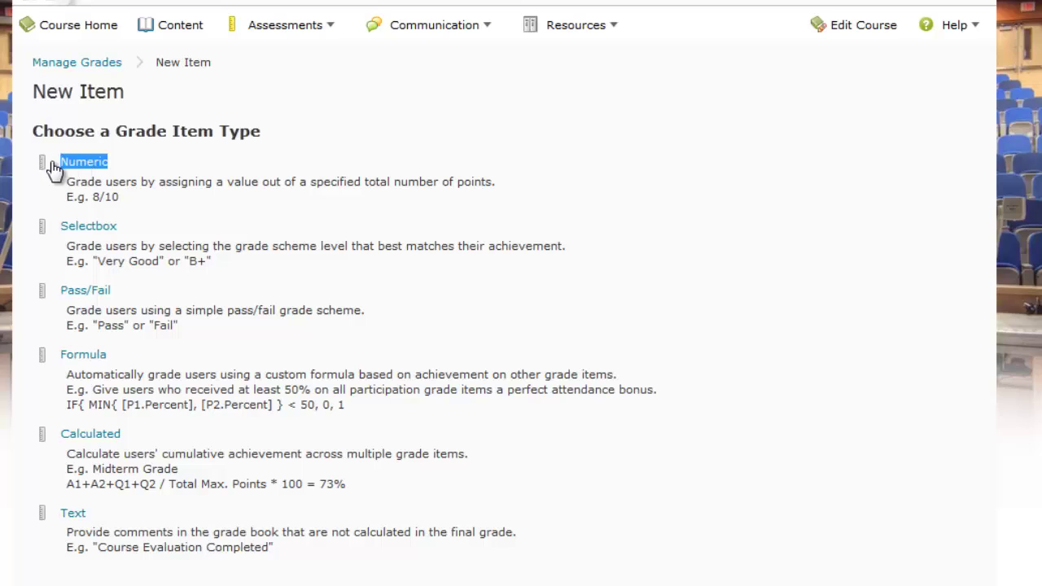
pyautogui.click(84, 164)
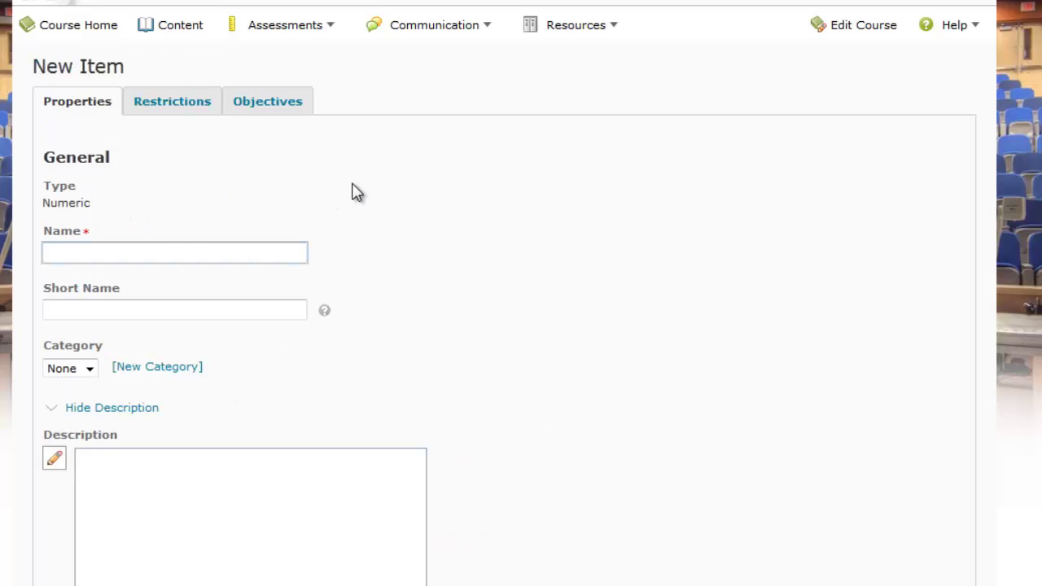
pyautogui.write('Assignment 1')
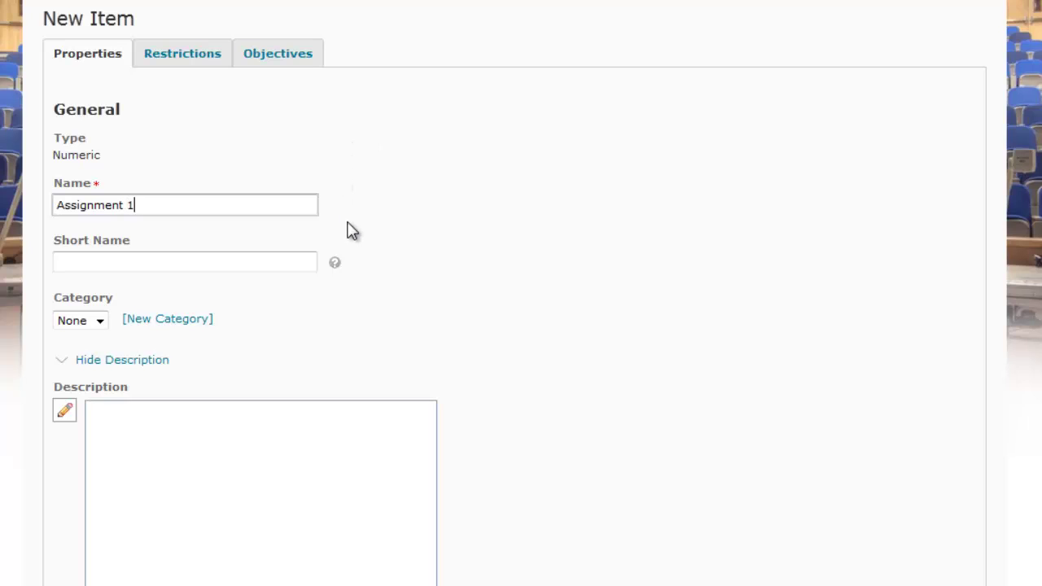
# Set the maximum points of Assignment 1 to 100 and its weight to 50
pyautogui.scroll(-4, 354, 228)
pyautogui.scroll(-2, 352, 231)
pyautogui.click(112, 261)
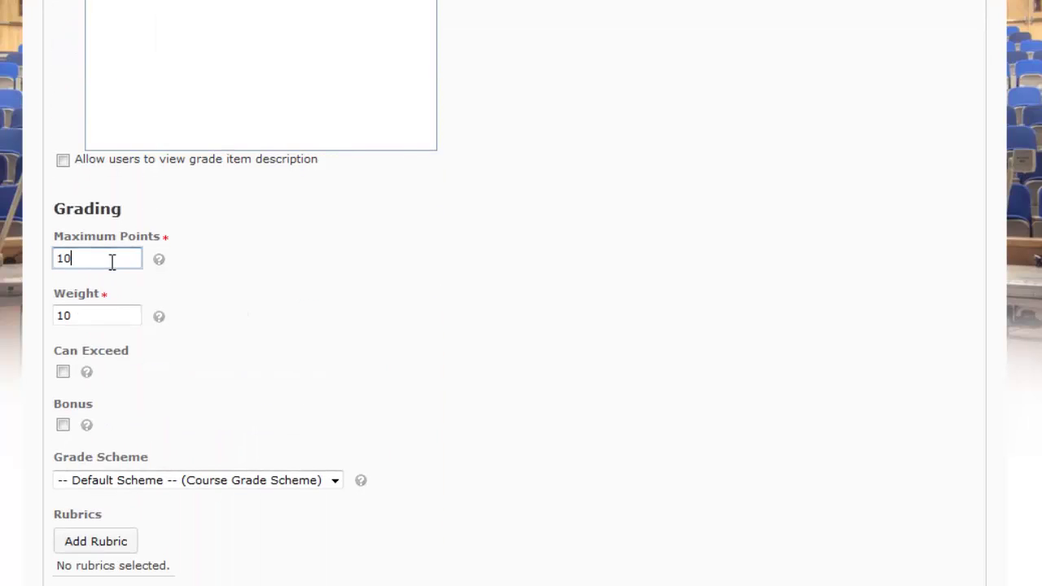
pyautogui.write('100')
pyautogui.click(65, 316)
pyautogui.write('10')
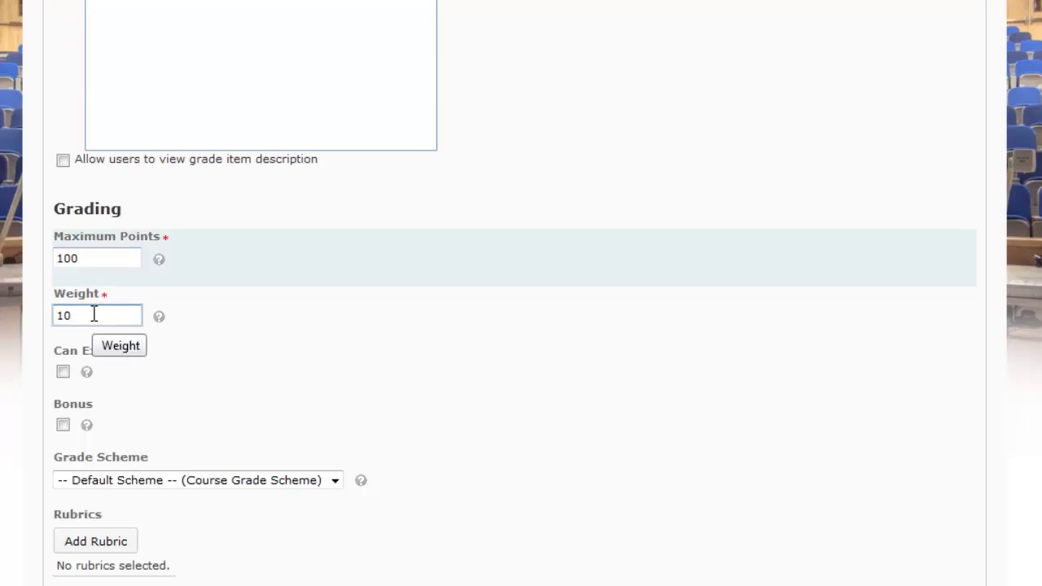
pyautogui.press('BackSpace')
pyautogui.press('BackSpace')
pyautogui.write('50')
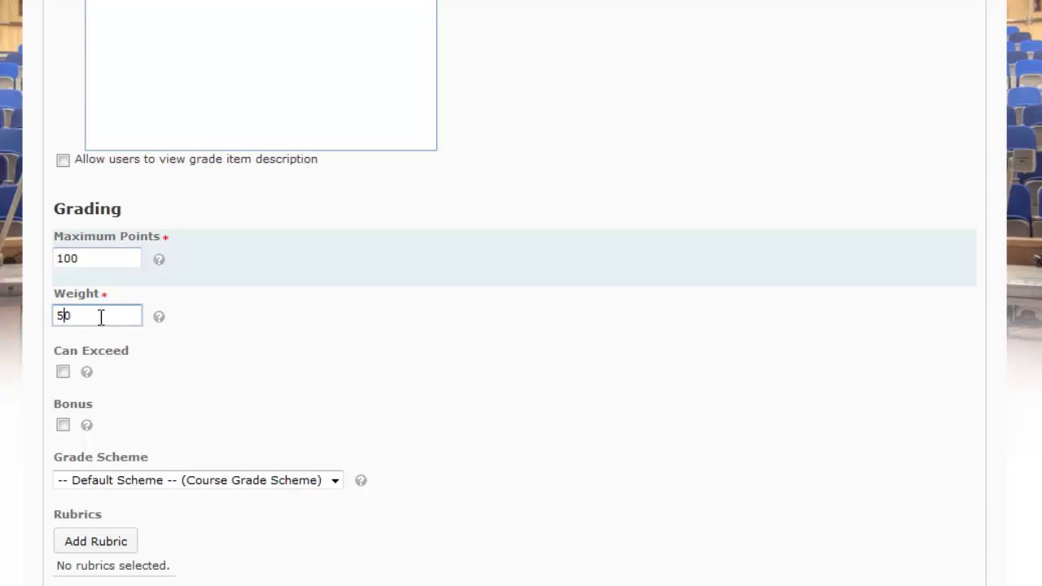
pyautogui.click(133, 316)
# Keep the default Course Grade Scheme for Assignment 1 and save it, going straight on to another new item
pyautogui.scroll(2, 272, 430)
pyautogui.scroll(-3, 268, 430)
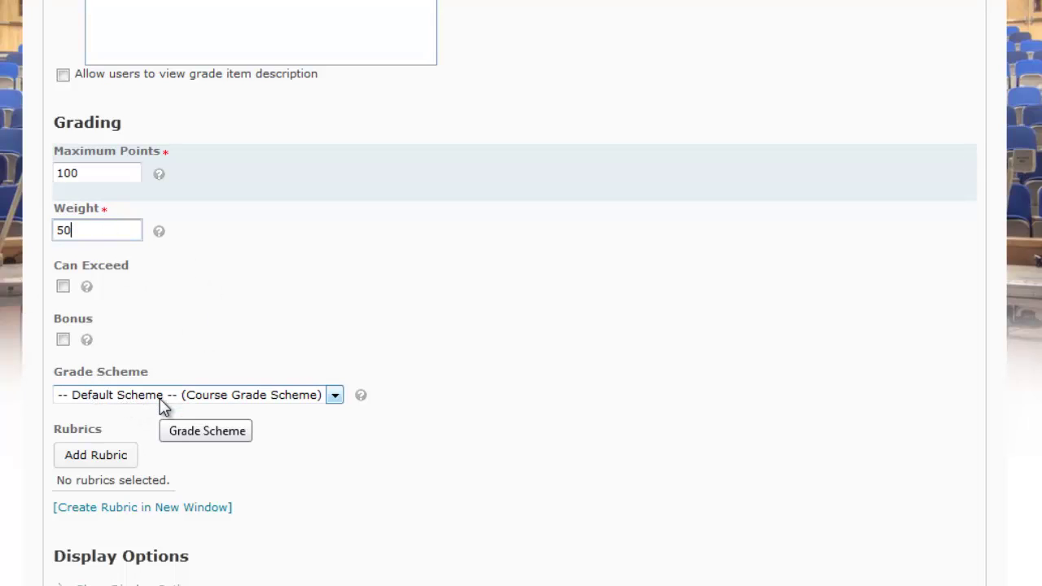
pyautogui.click(218, 399)
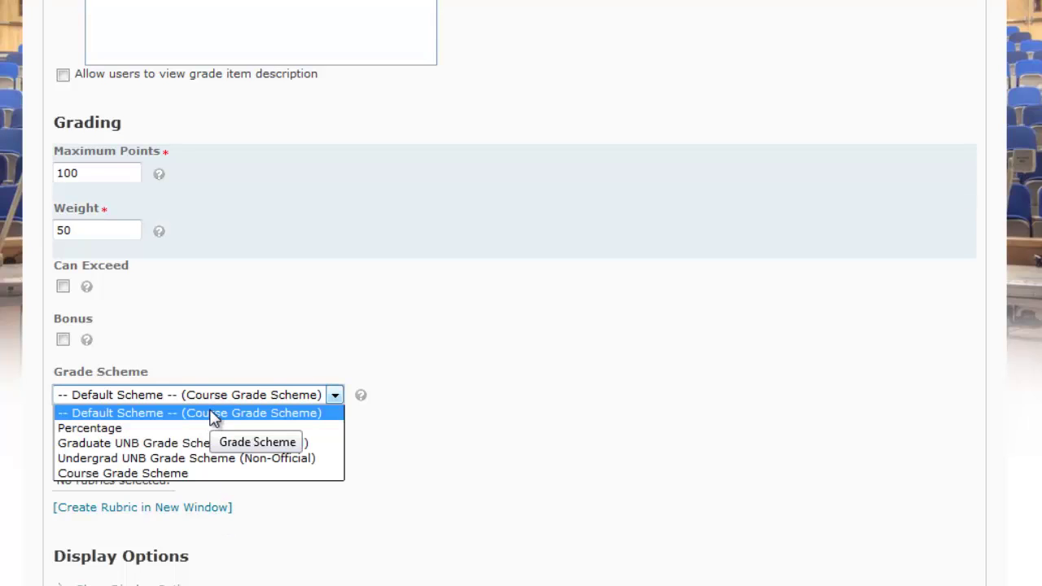
pyautogui.click(213, 414)
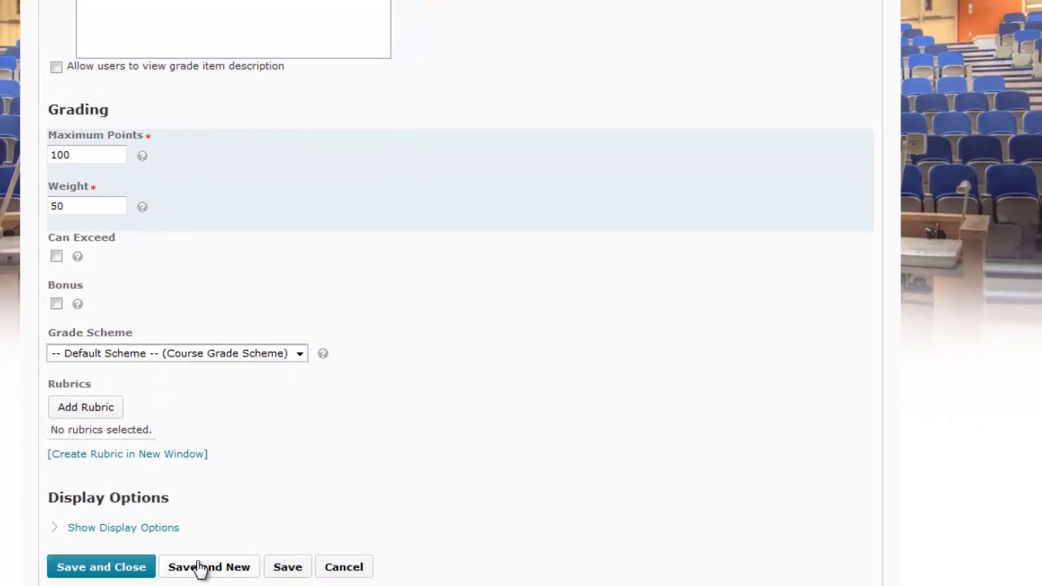
pyautogui.click(199, 567)
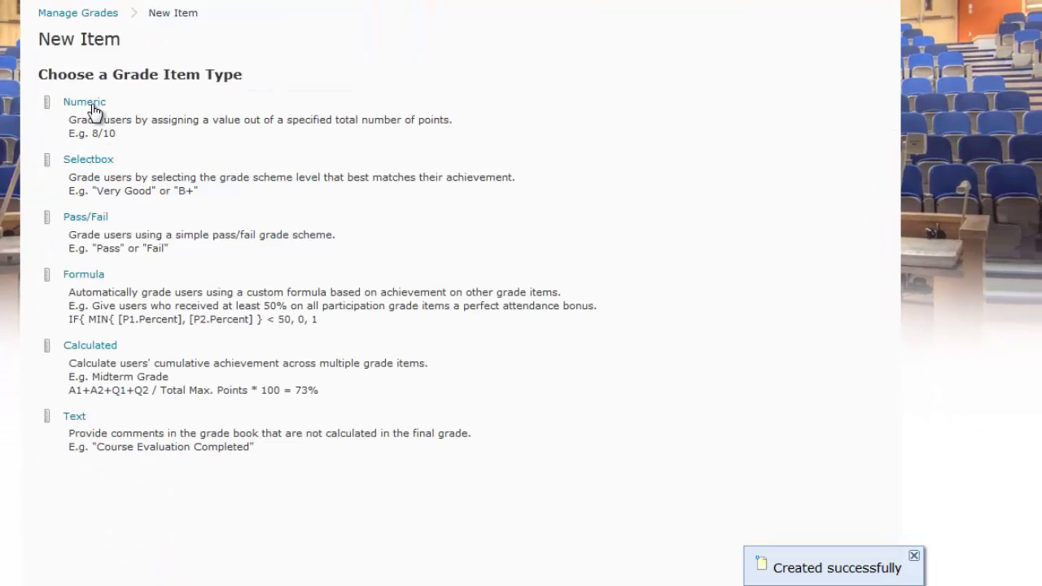
# Choose the Numeric type for the second grade item and name it Final Exam
pyautogui.click(88, 104)
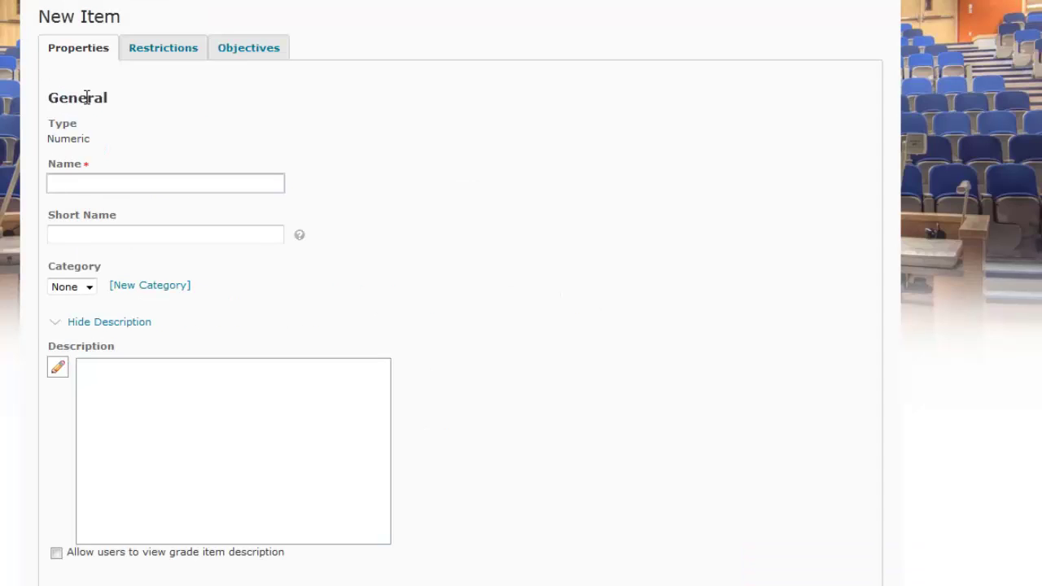
pyautogui.write('Final Exam')
# Set the Final Exam's maximum points to 100 and its weight to 50, and save and close the item
pyautogui.scroll(-1, 253, 340)
pyautogui.scroll(-3, 255, 340)
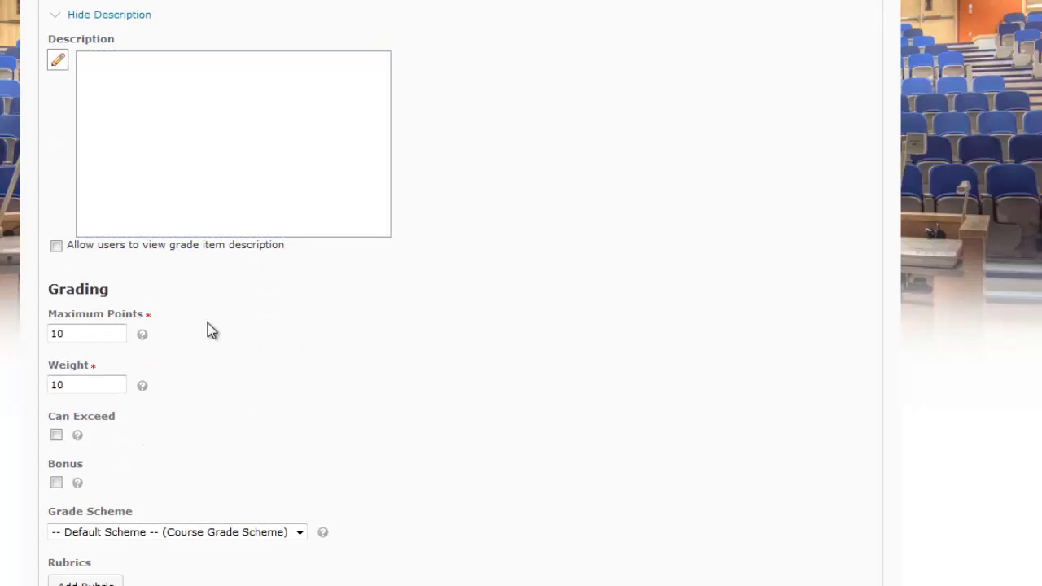
pyautogui.moveTo(76, 330); pyautogui.dragTo(36, 328)
pyautogui.write('100')
pyautogui.click(58, 352)
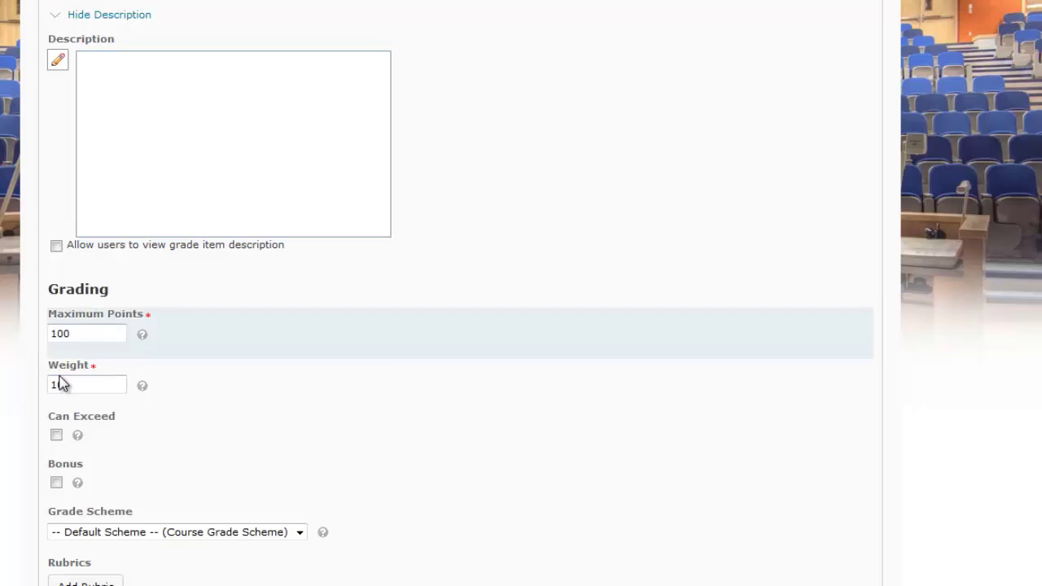
pyautogui.doubleClick(58, 384)
pyautogui.write('50')
pyautogui.click(217, 441)
pyautogui.scroll(-2, 217, 441)
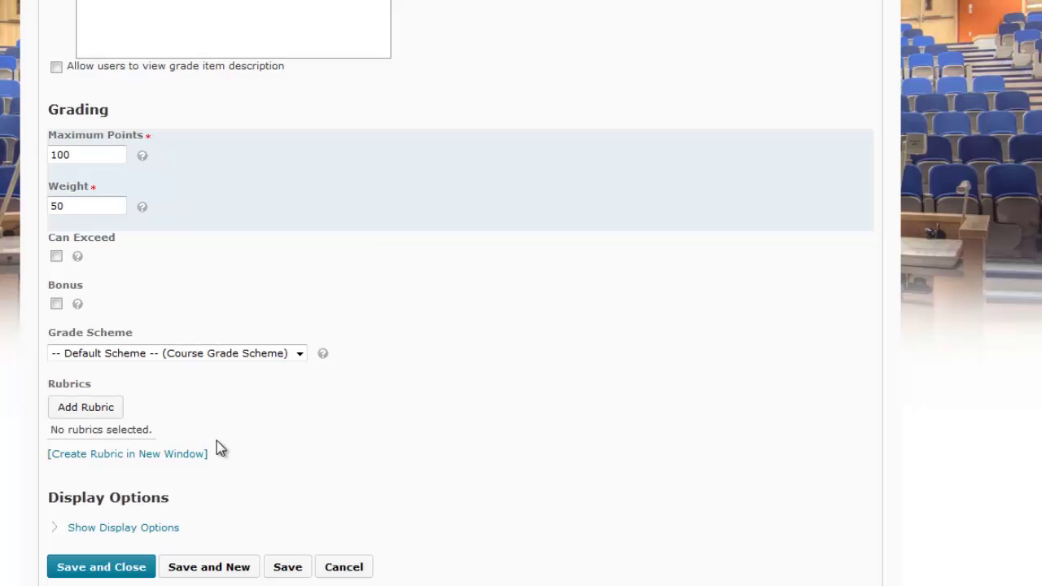
pyautogui.click(114, 567)
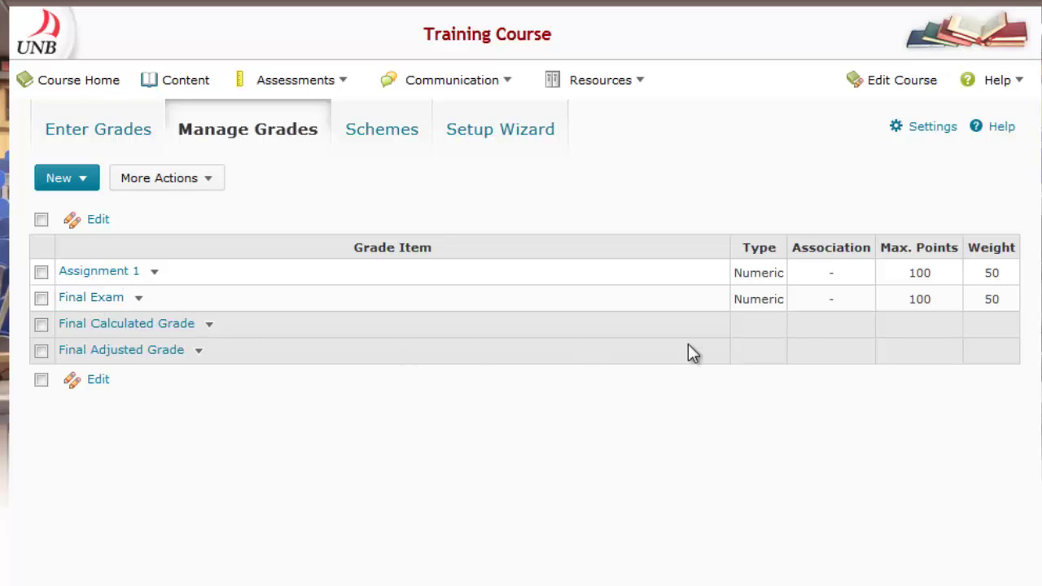
pyautogui.moveTo(941, 274); pyautogui.dragTo(895, 278)
pyautogui.moveTo(1008, 272); pyautogui.dragTo(981, 273)
pyautogui.click(1003, 299)
pyautogui.click(1007, 264)
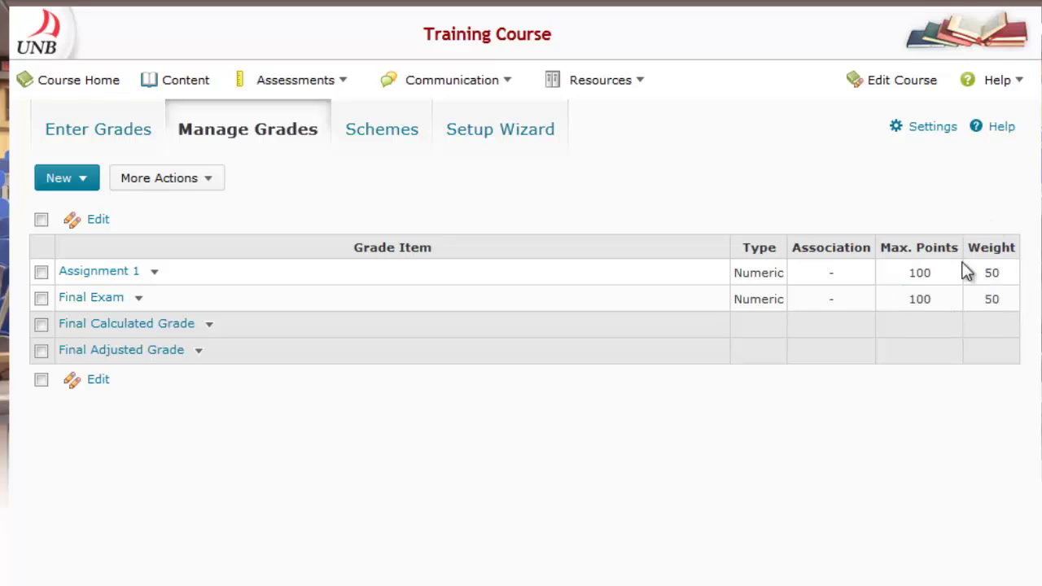